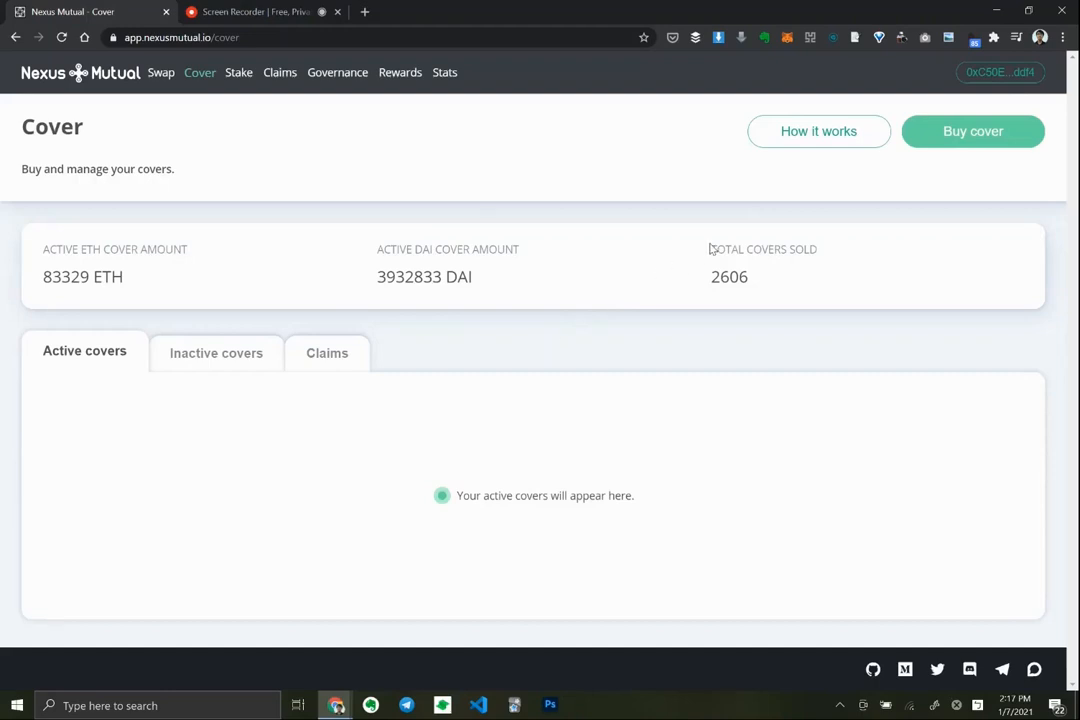
Step: Begin a new cover purchase with Perpetual Protocol as the covered project
{"action": "left_click", "coordinate": [972, 131]}
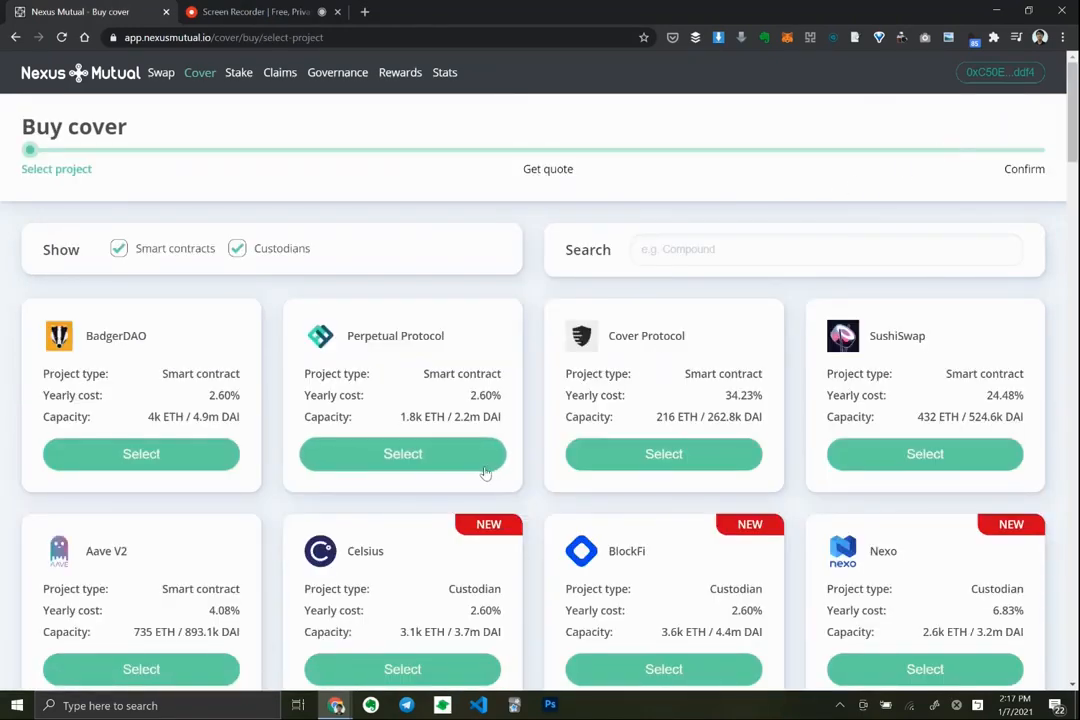
{"action": "left_click", "coordinate": [478, 460]}
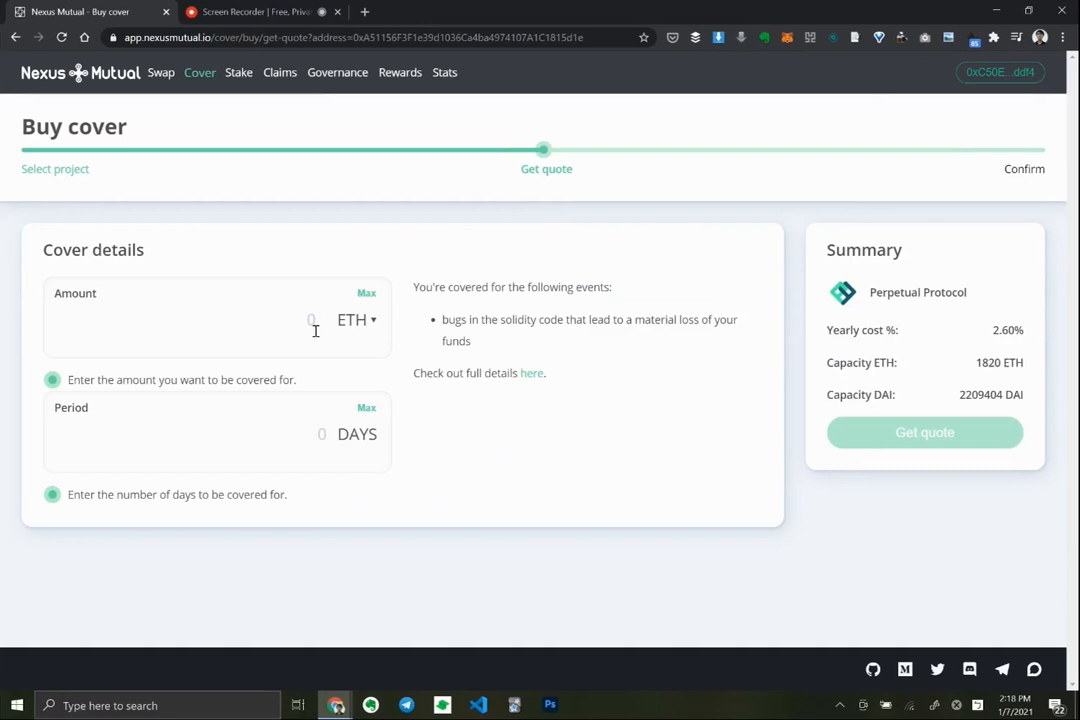
Step: Get a quote for 100 DAI of cover over a 30-day period
{"action": "left_click", "coordinate": [316, 325]}
{"action": "left_click", "coordinate": [362, 320]}
{"action": "left_click", "coordinate": [356, 362]}
{"action": "left_click", "coordinate": [317, 319]}
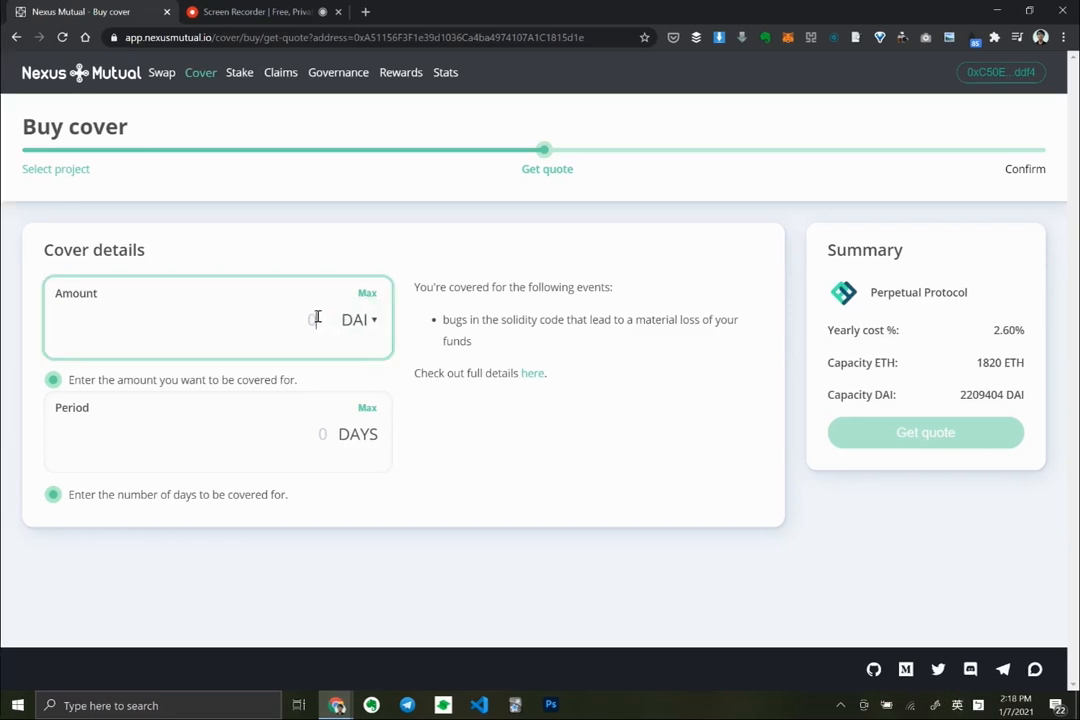
{"action": "type", "text": "100"}
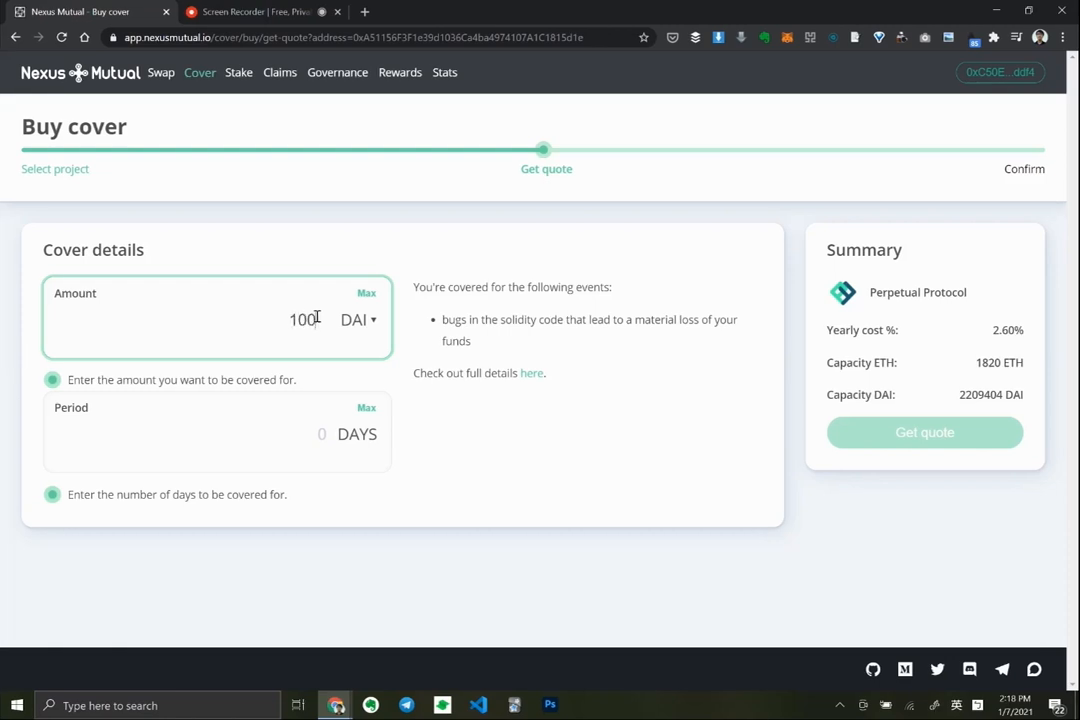
{"action": "left_click", "coordinate": [318, 433]}
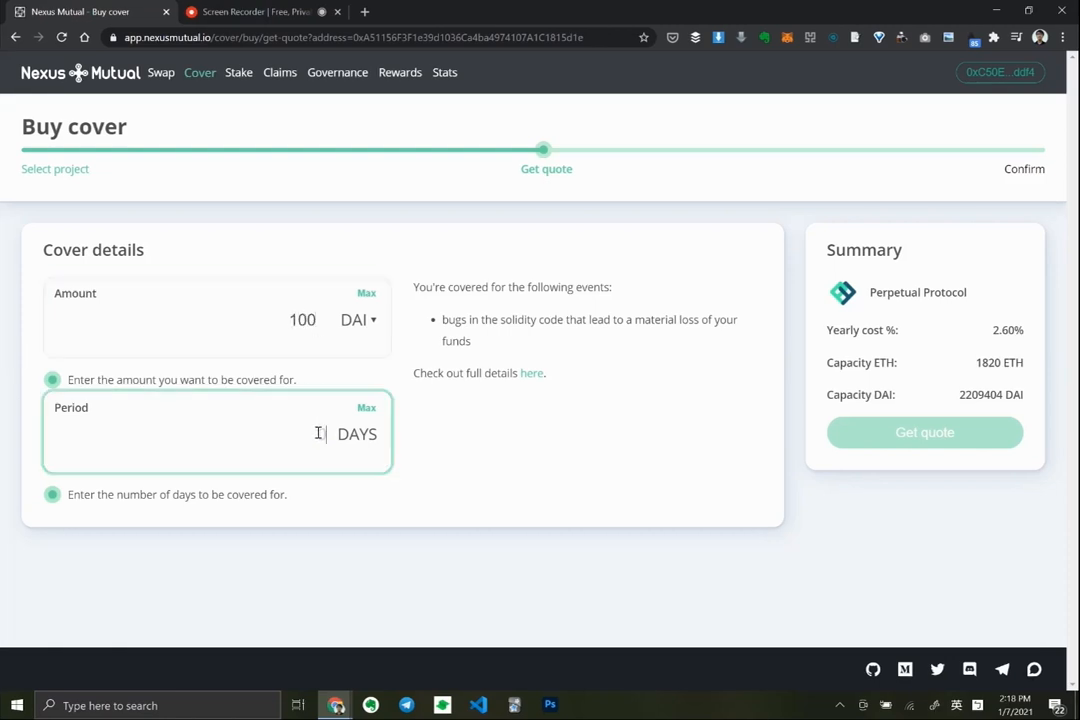
{"action": "type", "text": "30"}
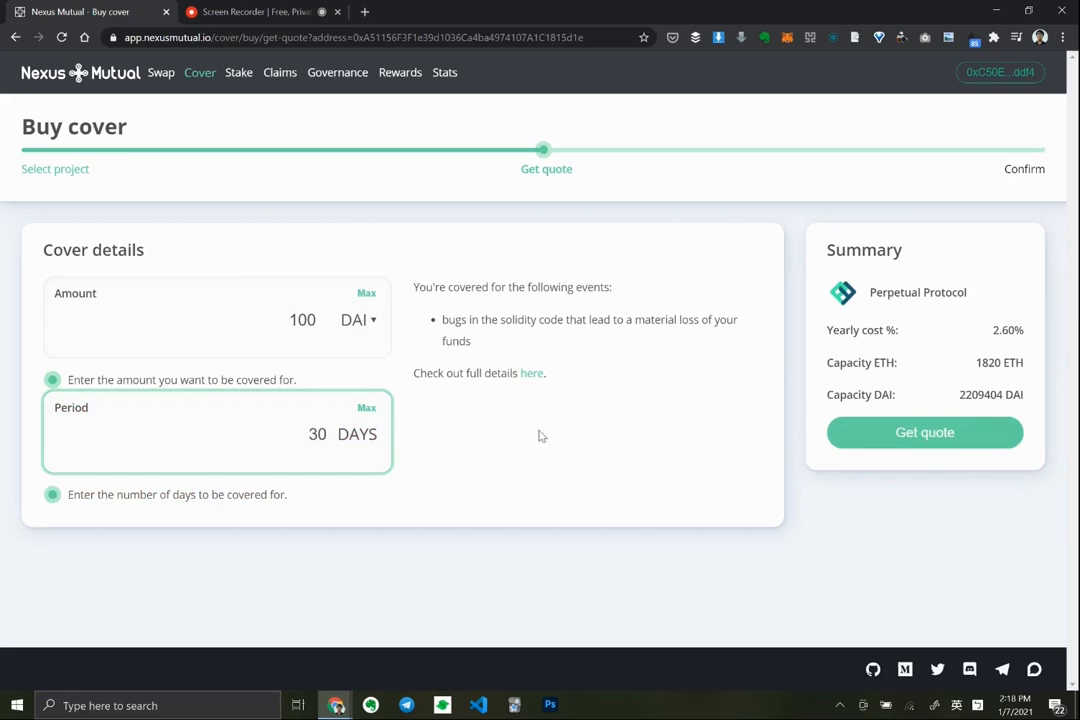
{"action": "left_click", "coordinate": [860, 434]}
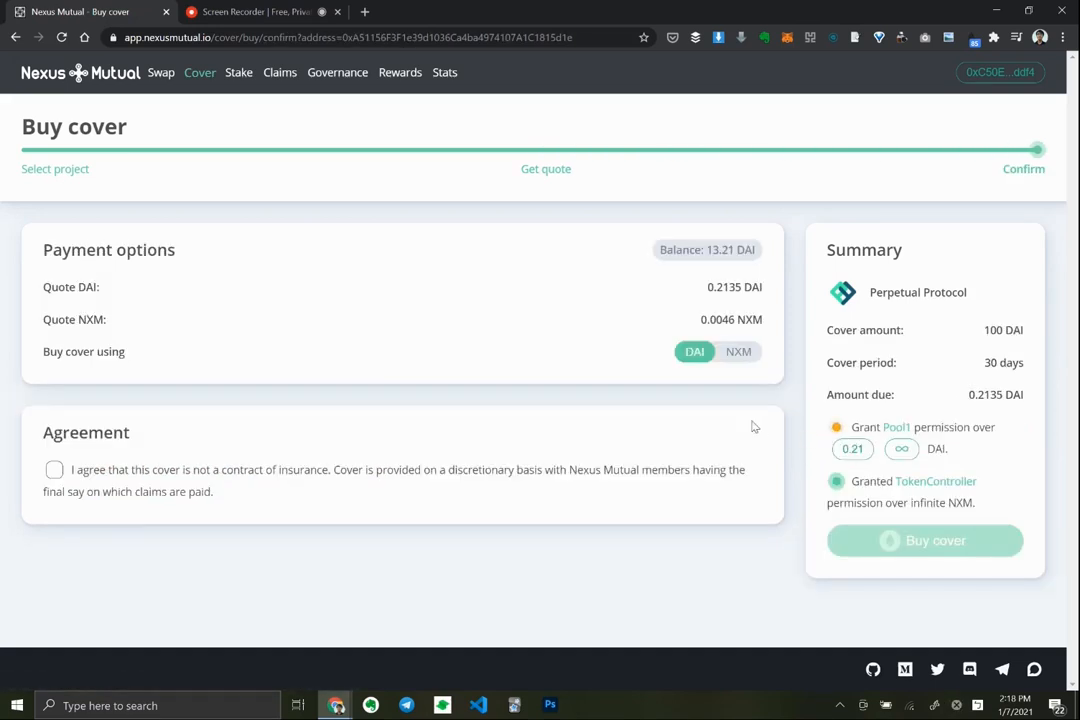
Step: Accept the cover agreement and grant Pool1 unlimited DAI permission
{"action": "left_click", "coordinate": [55, 470]}
{"action": "left_click", "coordinate": [900, 448]}
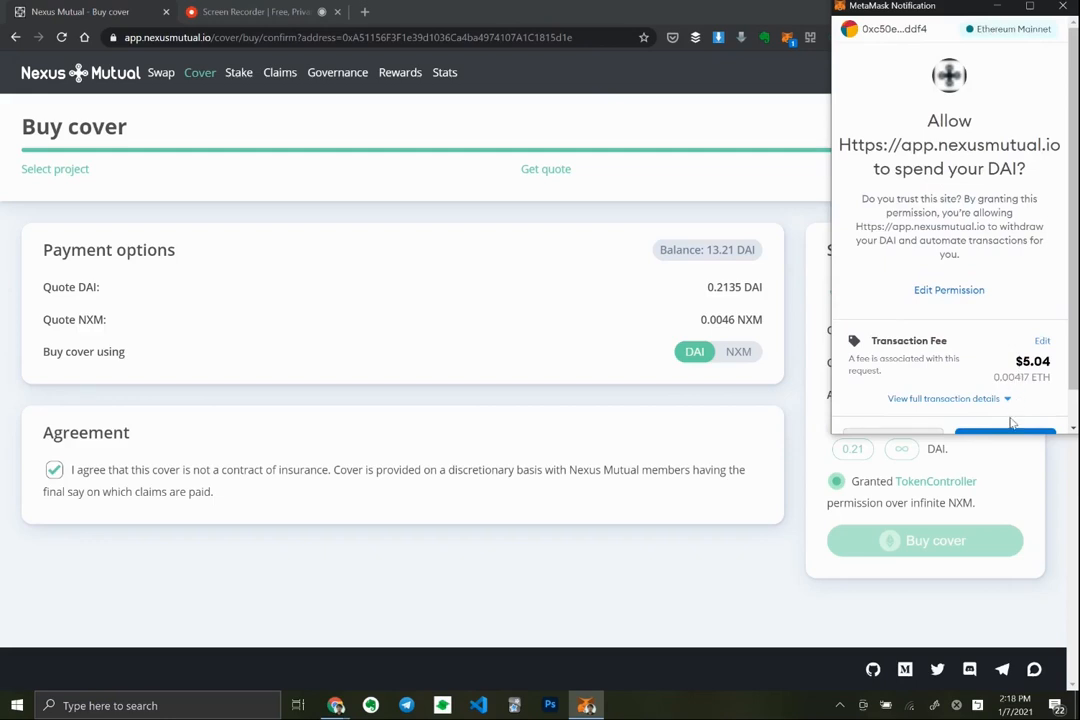
{"action": "scroll", "coordinate": [1013, 423], "scroll_direction": "down", "scroll_amount": 1}
Step: Confirm the DAI spending approval in MetaMask and submit the cover purchase
{"action": "left_click", "coordinate": [1005, 405]}
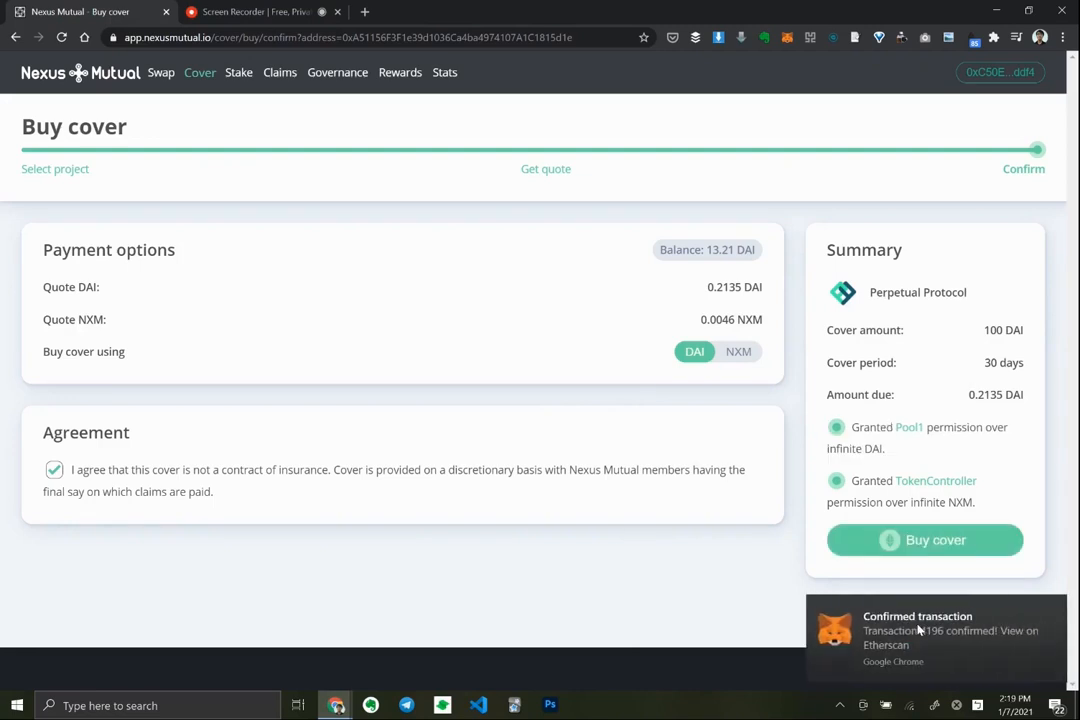
{"action": "left_click", "coordinate": [915, 540]}
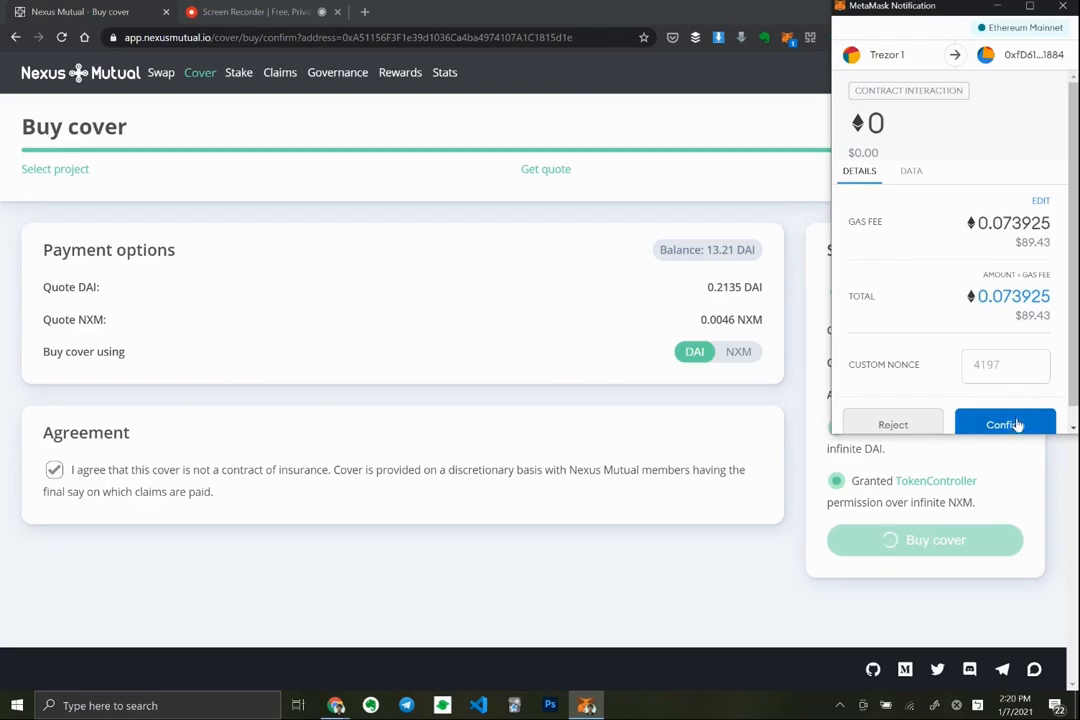
Step: Confirm the $89.43 cover-purchase transaction in MetaMask
{"action": "left_click", "coordinate": [1010, 424]}
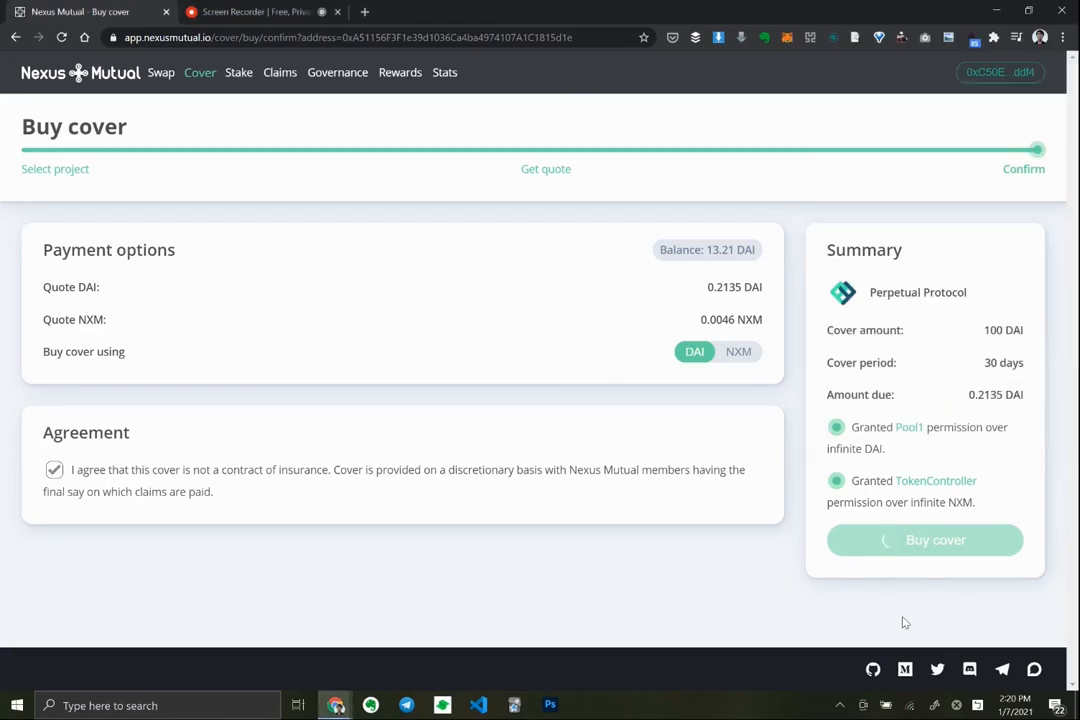